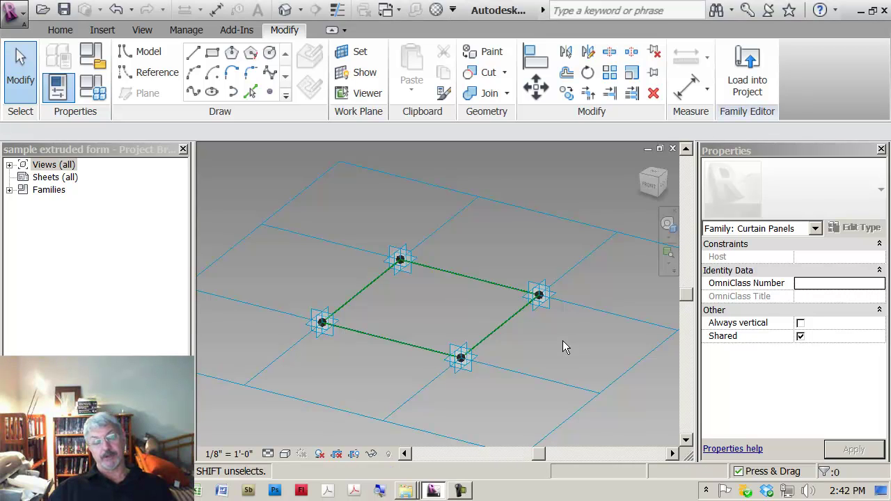
- Orbit and pan the view around the panel outline, then try Set work plane and cancel it
{"action": "middle_click_drag", "start_coordinate": [562, 340], "coordinate": [575, 350], "text": "shift"}
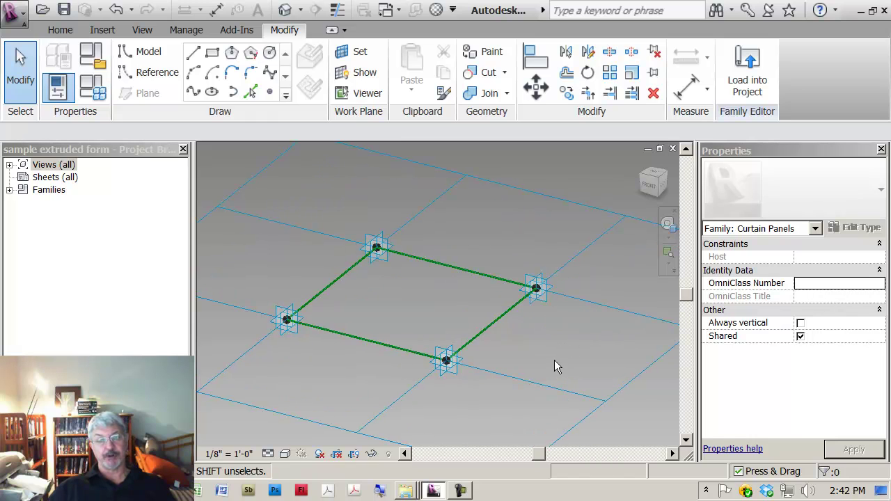
{"action": "middle_click_drag", "start_coordinate": [555, 364], "coordinate": [555, 367], "text": "shift"}
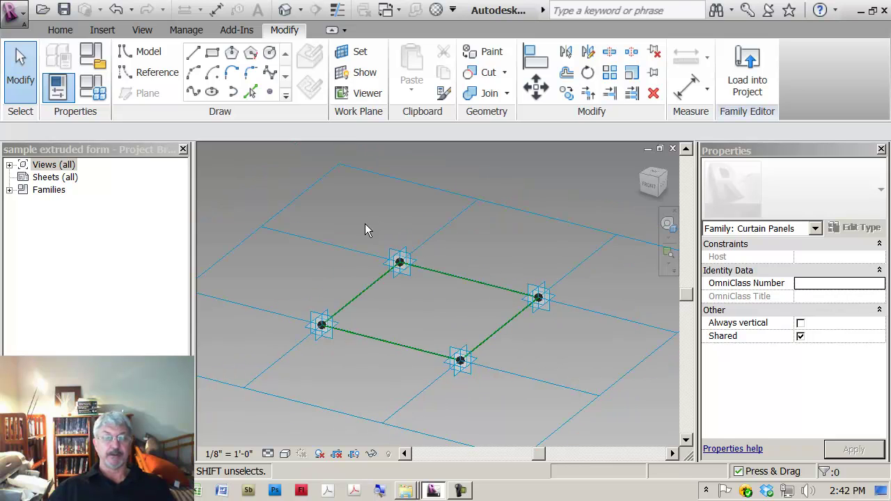
{"action": "middle_click_drag", "start_coordinate": [369, 228], "coordinate": [373, 221]}
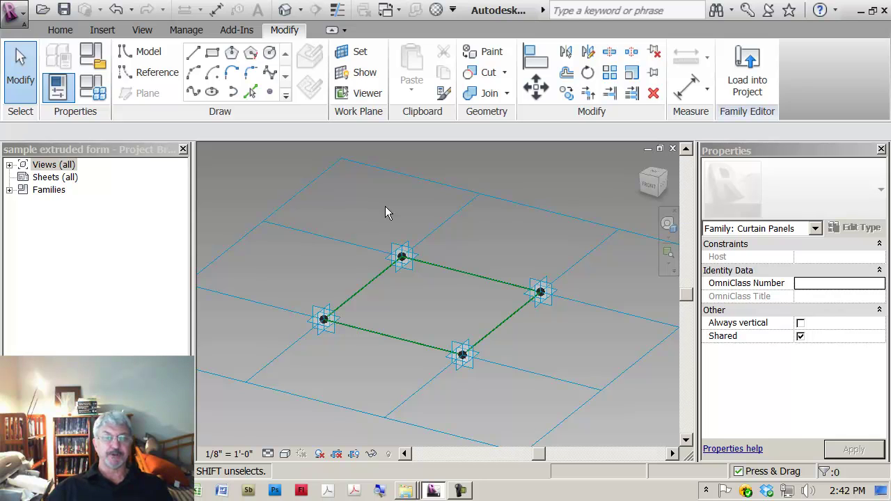
{"action": "left_click", "coordinate": [359, 51]}
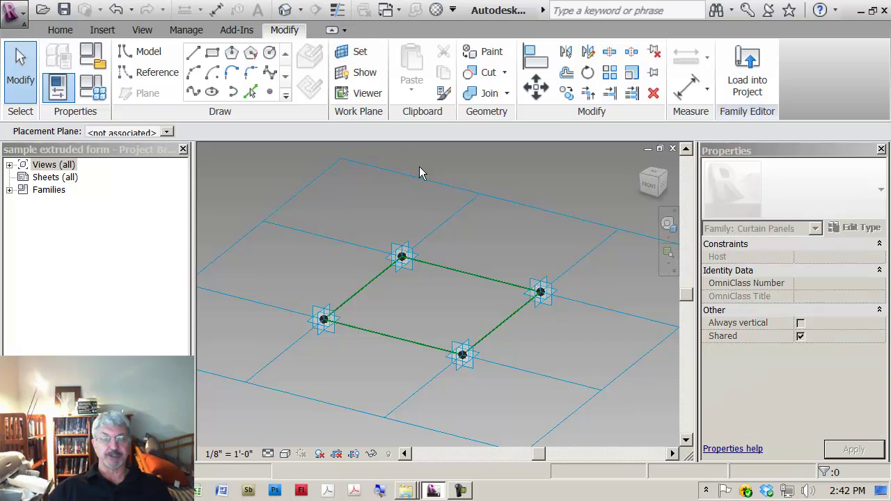
{"action": "left_click", "coordinate": [418, 254]}
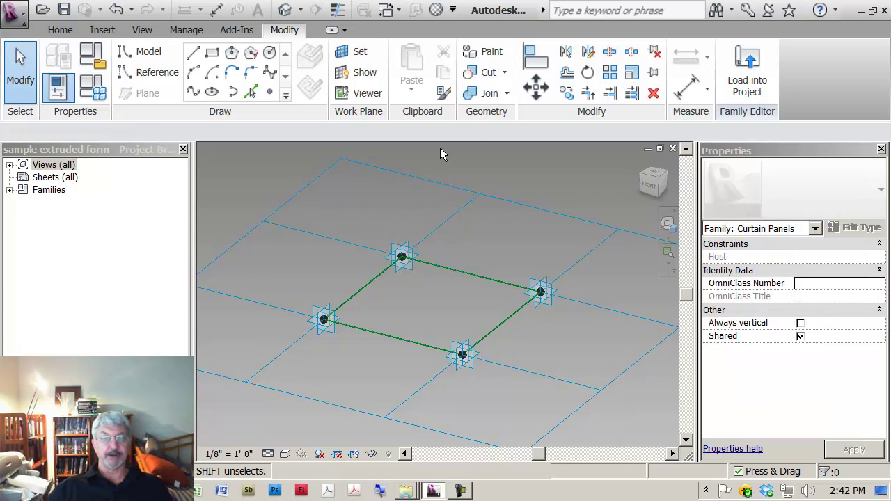
- Place points with the work plane set to a reference point, then the bottom reference point
{"action": "left_click", "coordinate": [270, 95]}
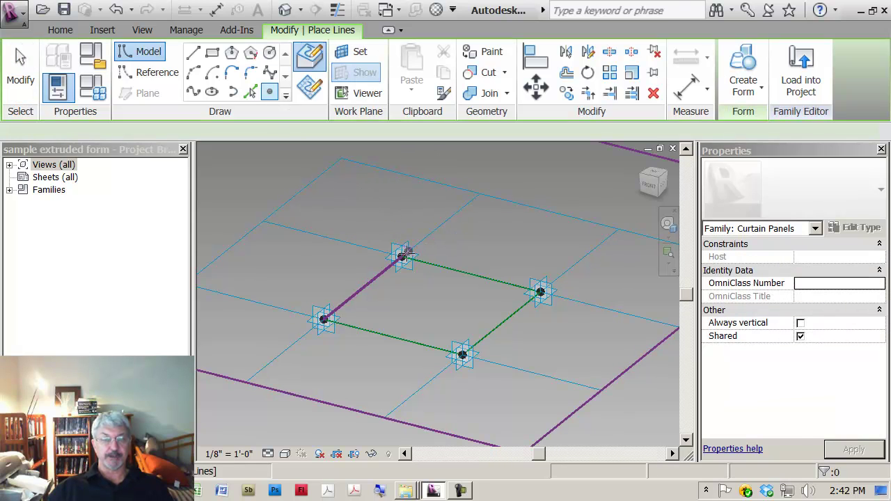
{"action": "left_click", "coordinate": [359, 52]}
{"action": "left_click", "coordinate": [554, 295]}
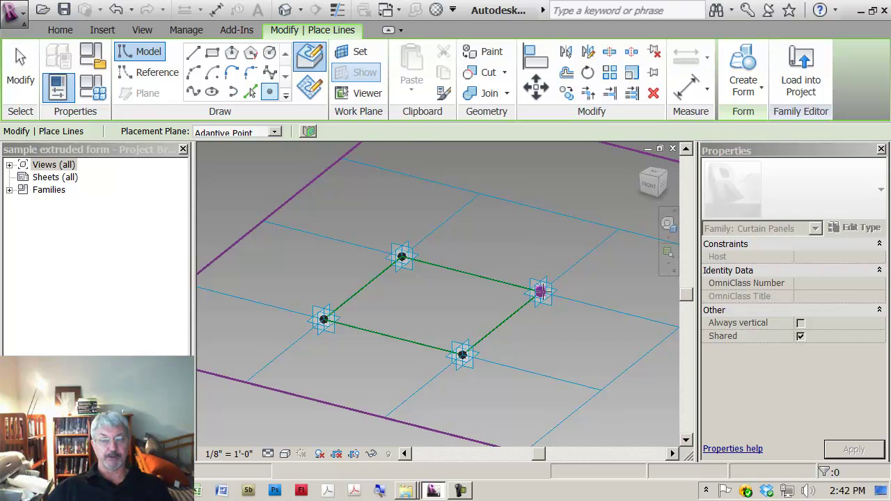
{"action": "left_click", "coordinate": [358, 53]}
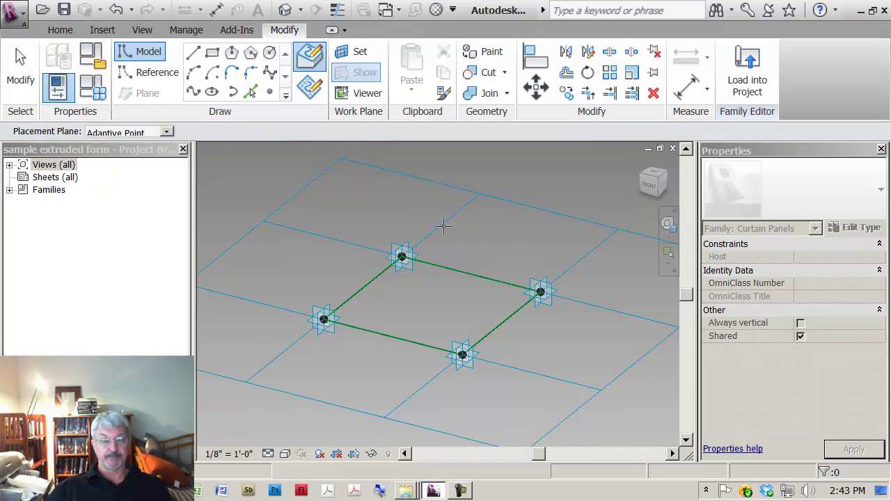
{"action": "left_click", "coordinate": [478, 358]}
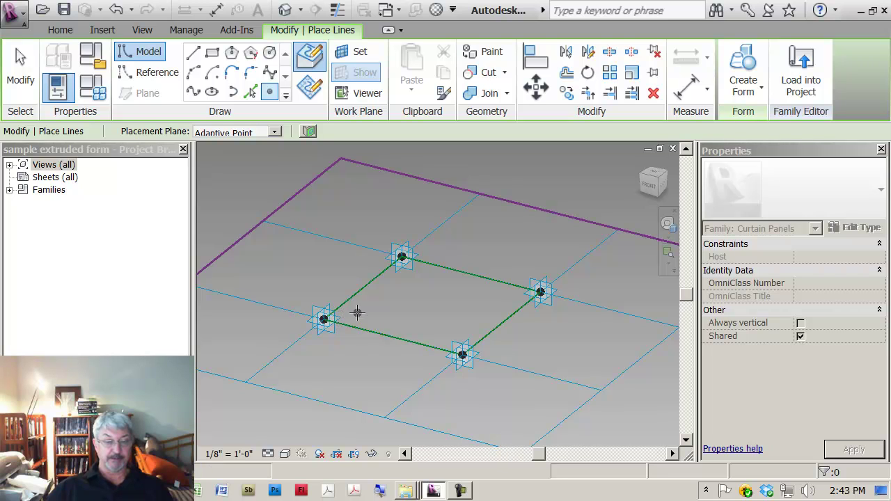
{"action": "key", "text": "Escape"}
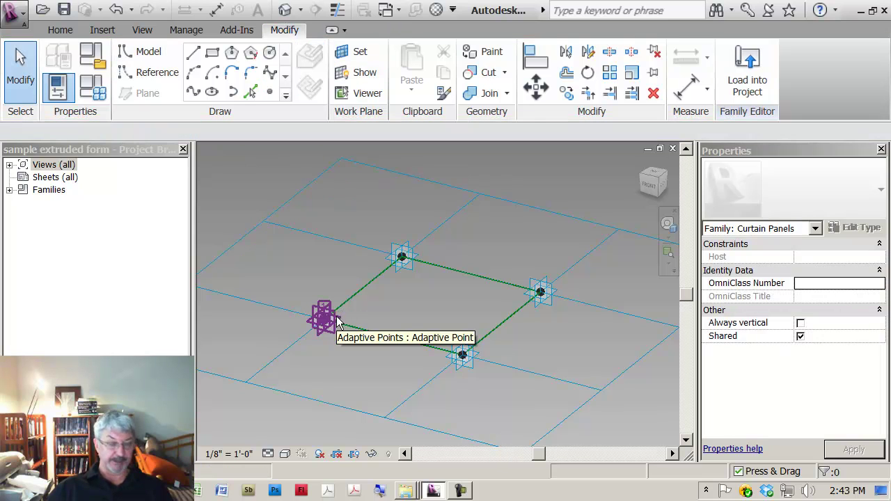
- Select the left adaptive point and start Point Element placement on it, then cancel
{"action": "key", "text": "Tab"}
{"action": "left_click", "coordinate": [338, 318]}
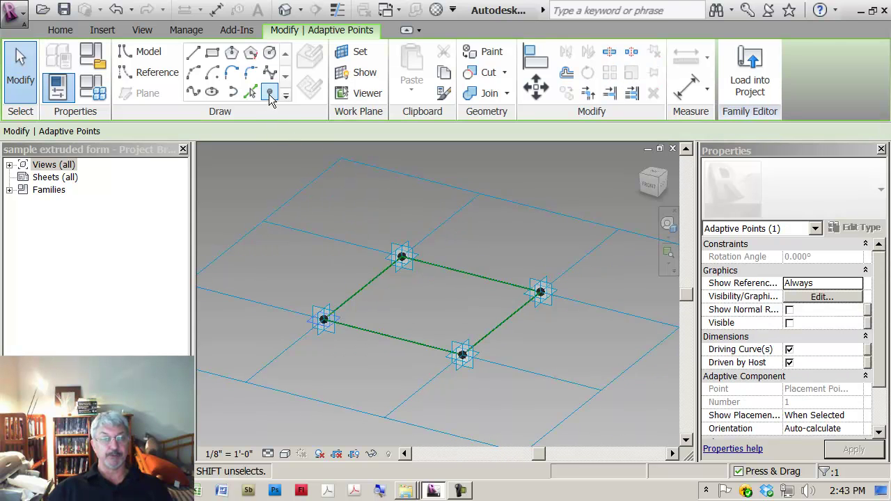
{"action": "left_click", "coordinate": [269, 94]}
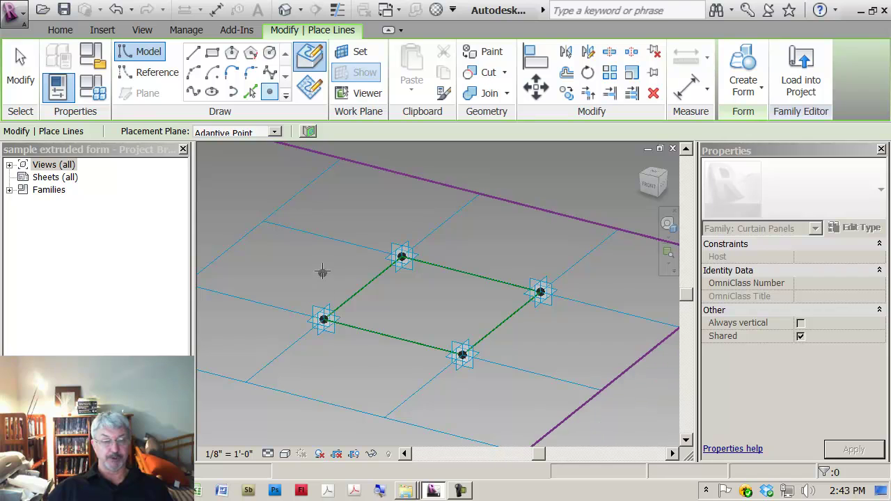
{"action": "key", "text": "Escape"}
- Filter a window selection of the panel rig down to its 4 Reference Points
{"action": "left_click_drag", "start_coordinate": [290, 236], "coordinate": [583, 394]}
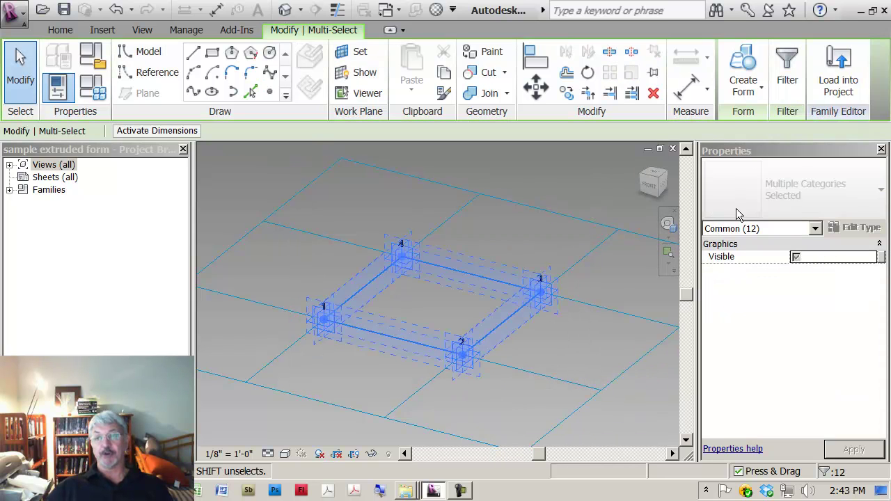
{"action": "left_click", "coordinate": [790, 90]}
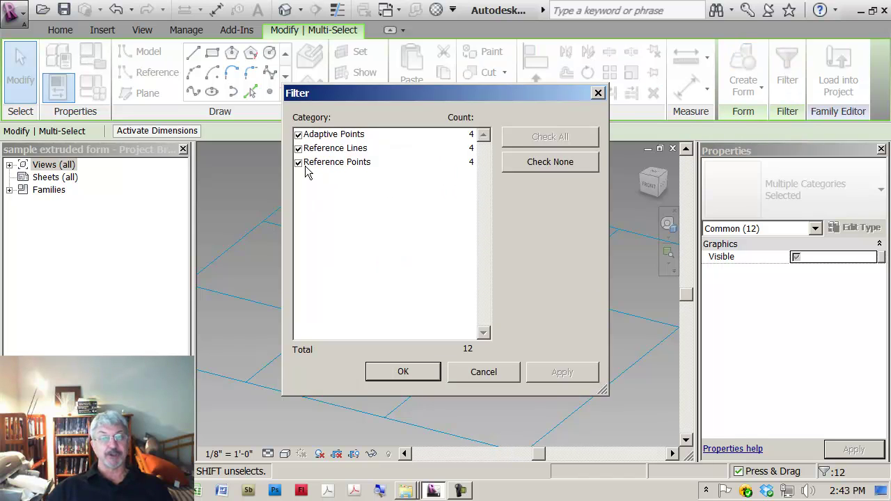
{"action": "left_click", "coordinate": [548, 161]}
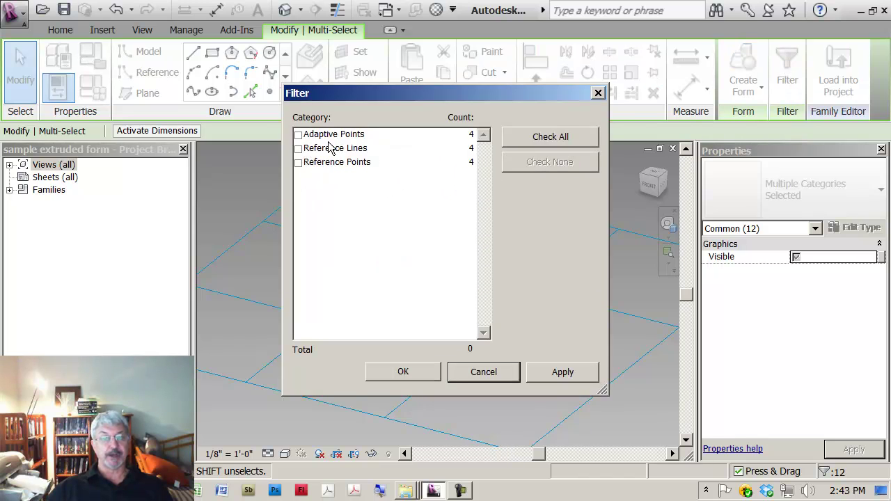
{"action": "left_click", "coordinate": [297, 163]}
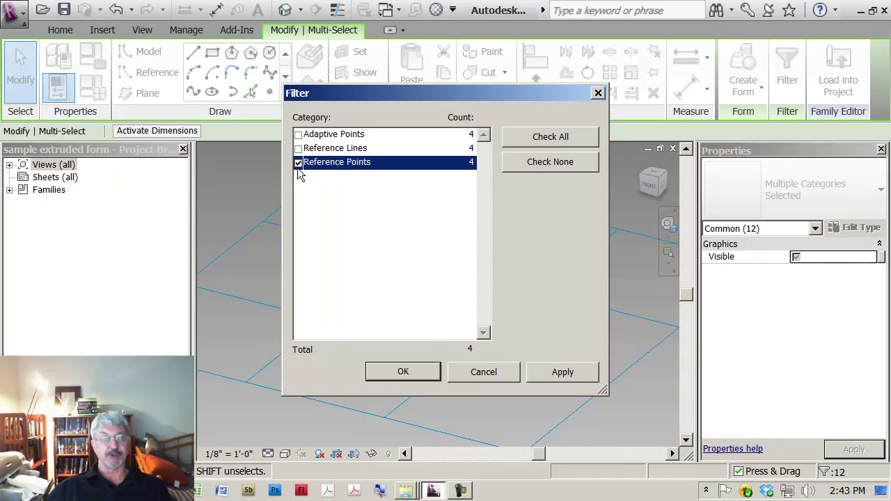
{"action": "left_click", "coordinate": [421, 370]}
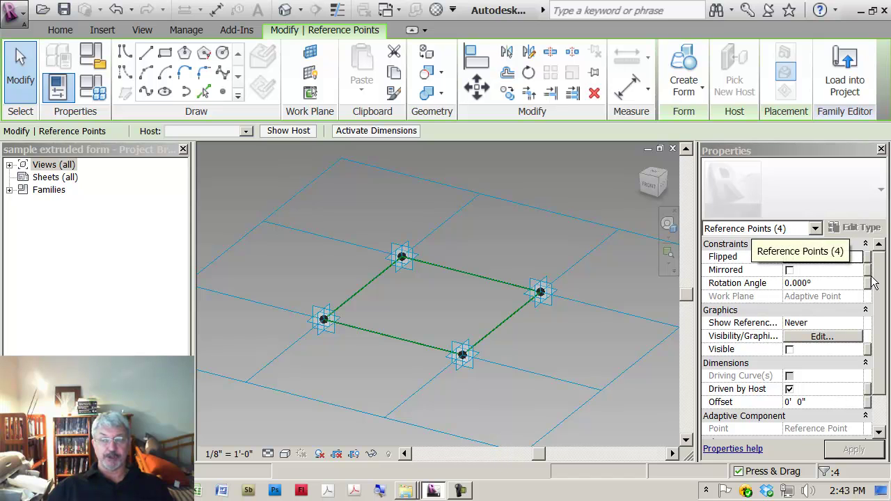
- Set the reference points' Offset to 1 foot, then change it to 5 feet
{"action": "scroll", "coordinate": [885, 328], "scroll_direction": "down", "scroll_amount": 3}
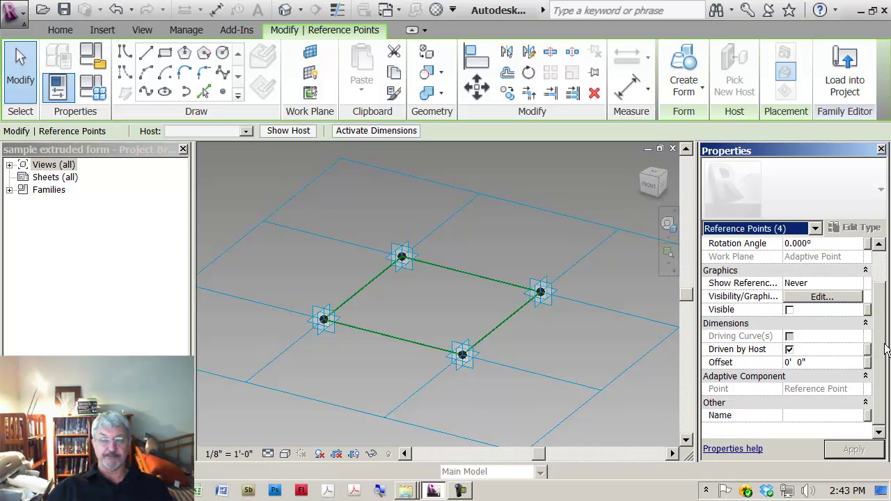
{"action": "left_click", "coordinate": [812, 360]}
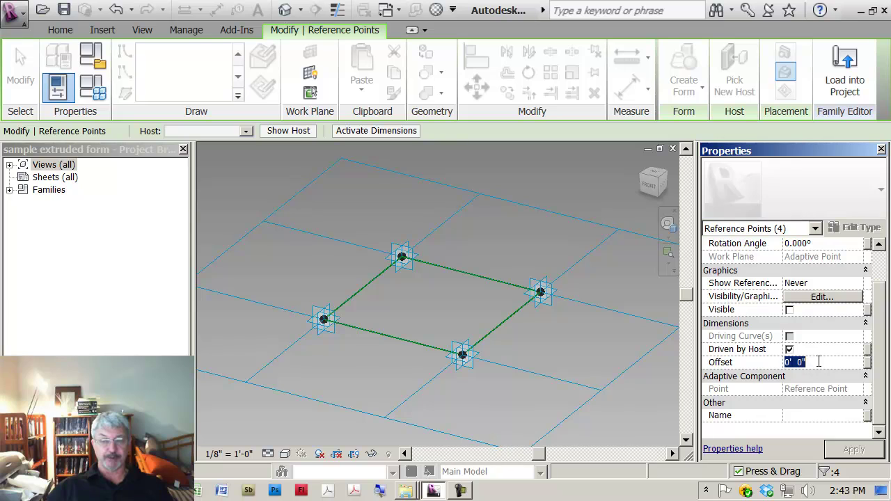
{"action": "type", "text": "1"}
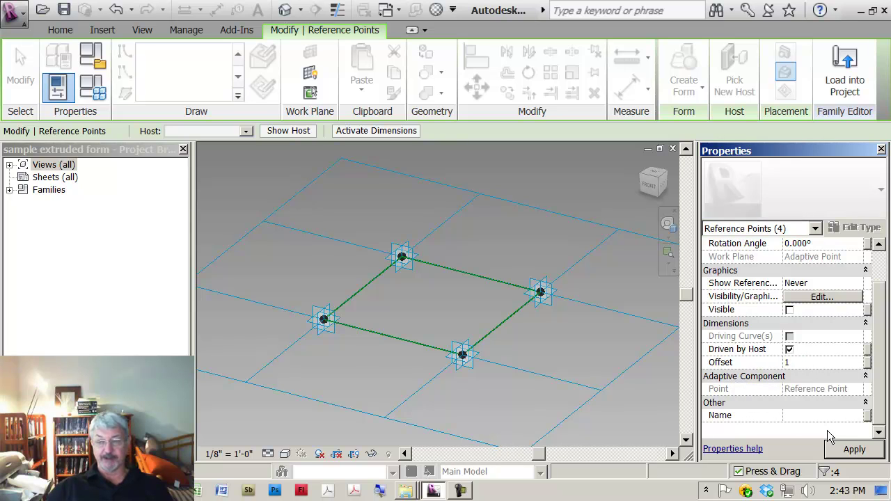
{"action": "left_click", "coordinate": [845, 449]}
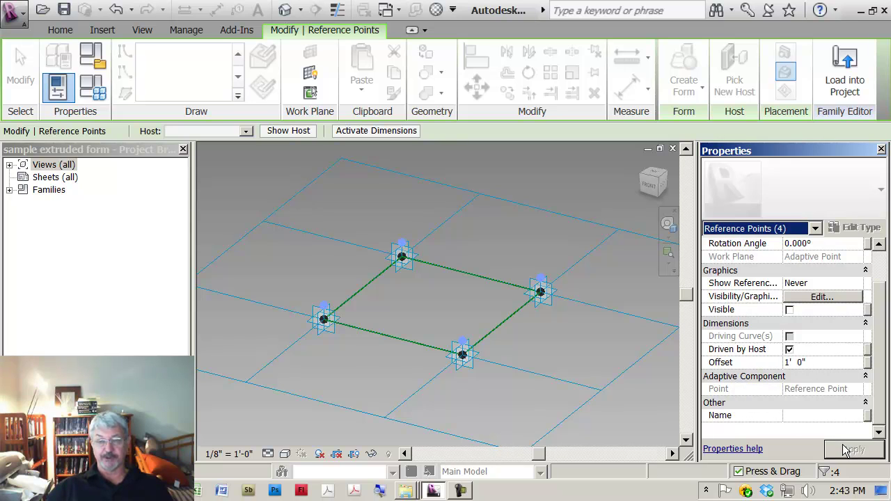
{"action": "left_click", "coordinate": [822, 362]}
{"action": "type", "text": "5"}
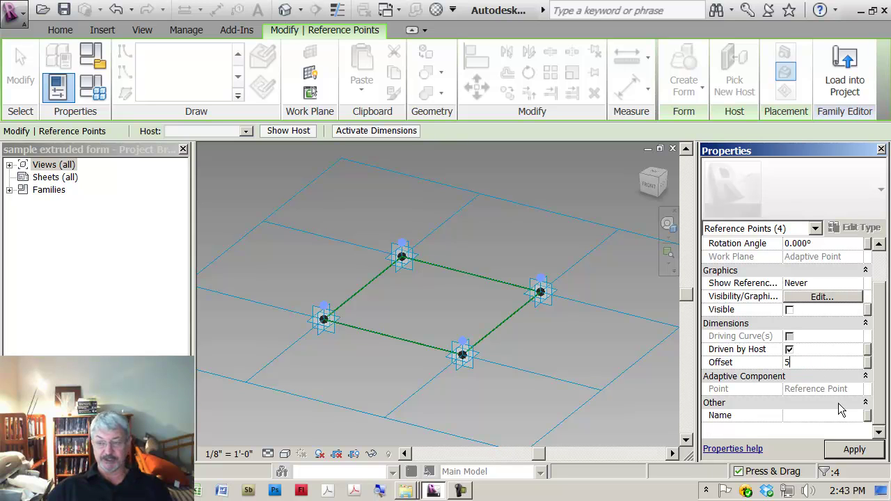
{"action": "left_click", "coordinate": [847, 450]}
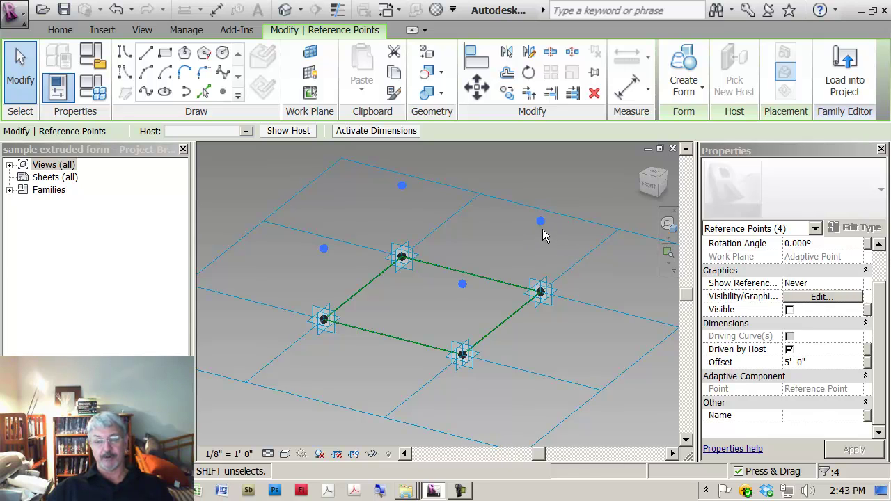
- Link the points' Offset property to a new family parameter called 'panel depth'
{"action": "left_click", "coordinate": [867, 363]}
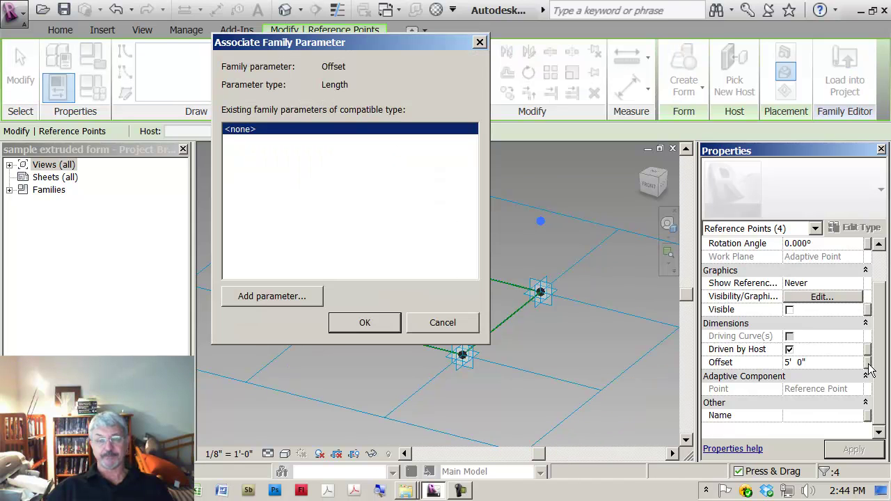
{"action": "left_click", "coordinate": [295, 287]}
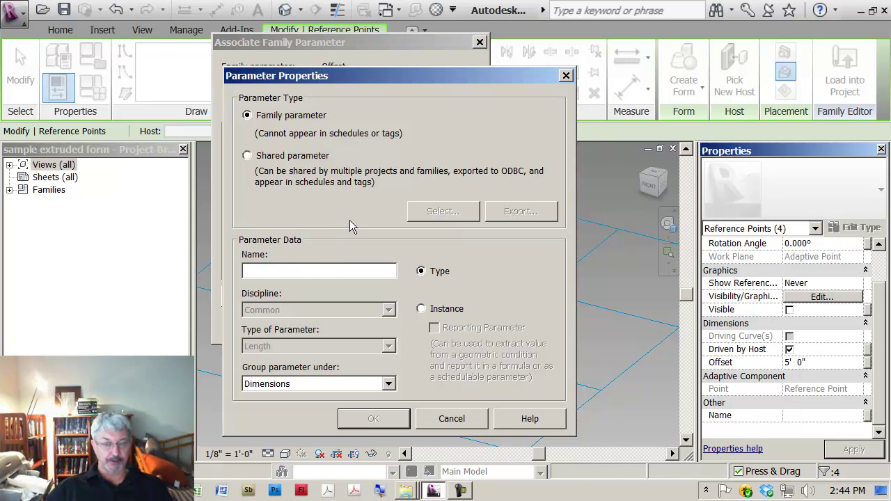
{"action": "type", "text": "pan"}
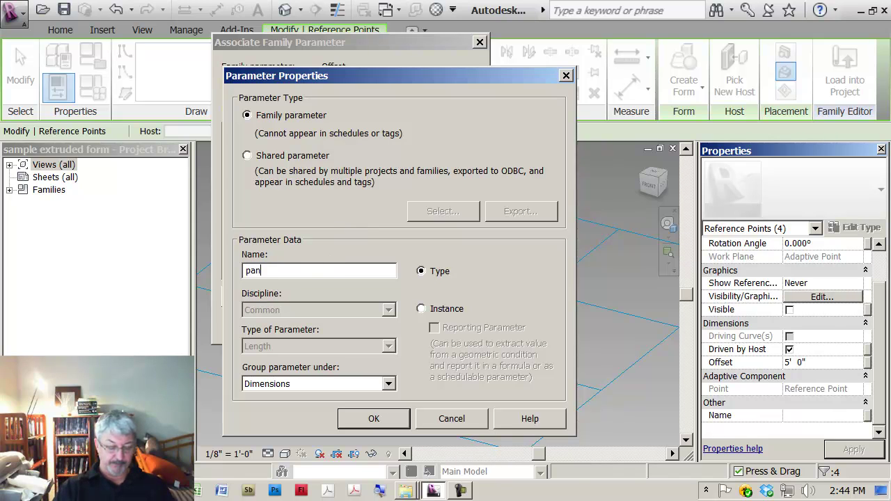
{"action": "type", "text": "el depth"}
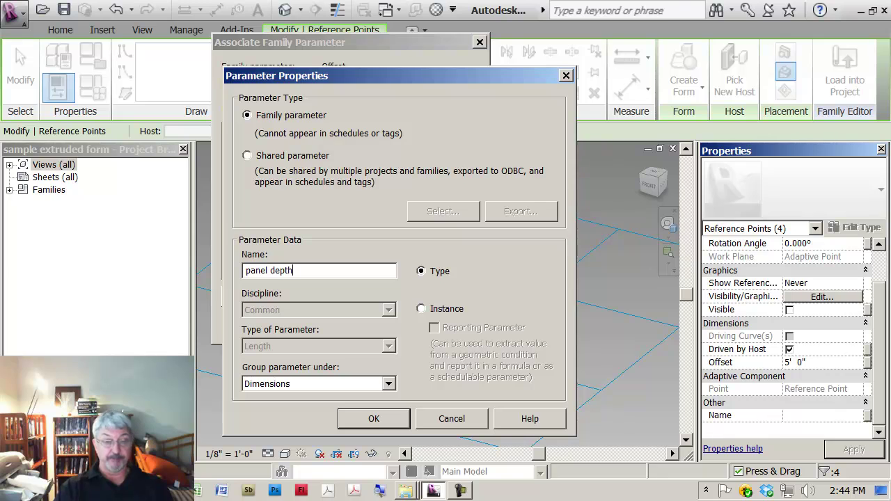
{"action": "left_click", "coordinate": [376, 420]}
{"action": "left_click", "coordinate": [365, 323]}
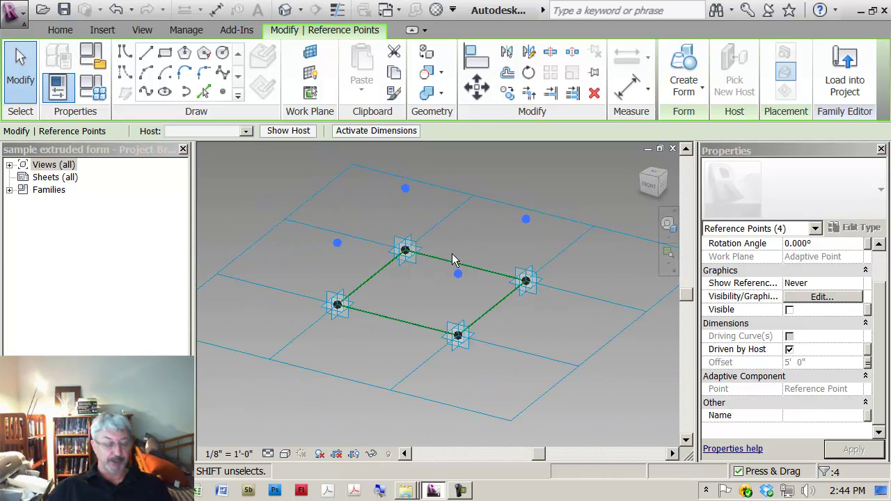
{"action": "middle_click_drag", "start_coordinate": [471, 280], "coordinate": [458, 258], "text": "shift"}
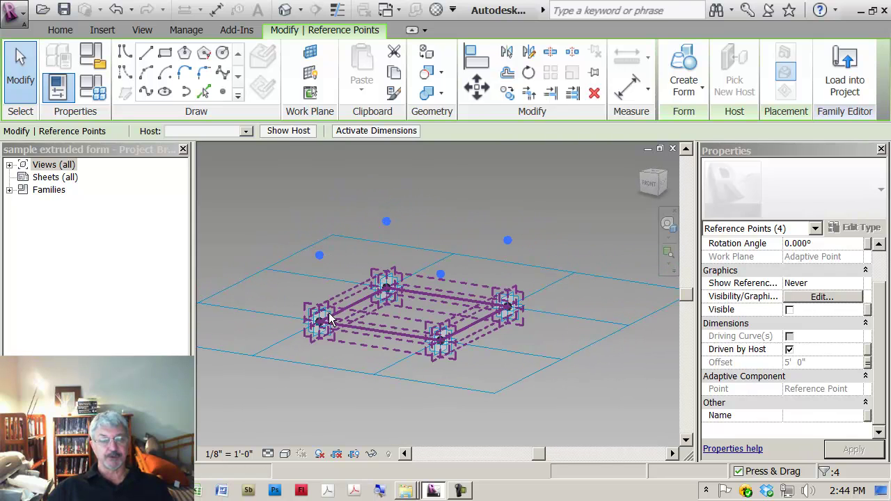
{"action": "left_click", "coordinate": [367, 327]}
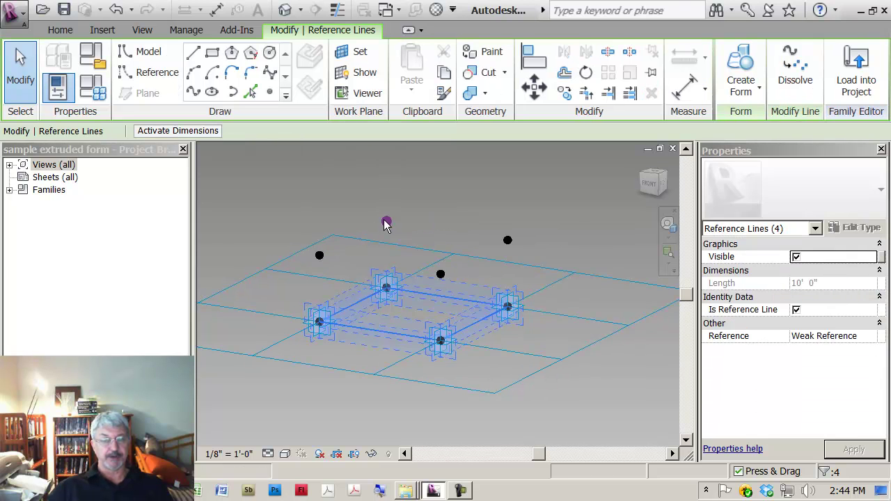
{"action": "left_click", "coordinate": [344, 186]}
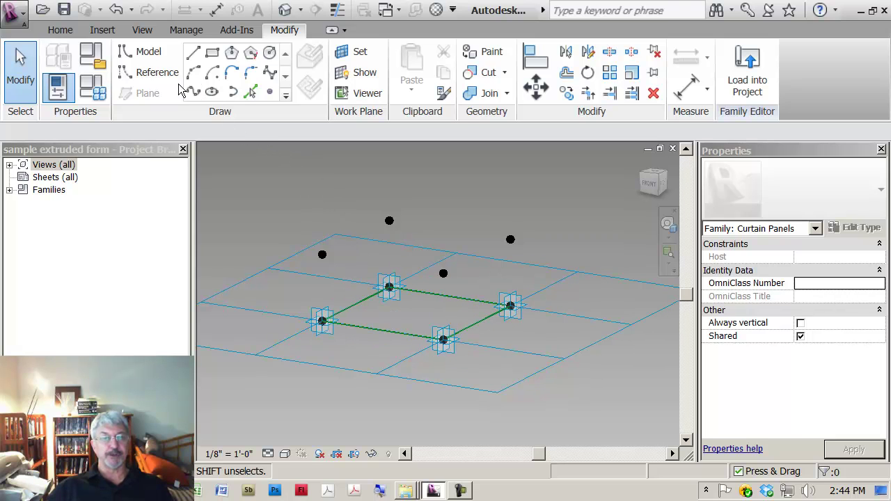
- With 3D snapping on, draw reference lines through the left, back, right and front offset points, closing at the left
{"action": "left_click", "coordinate": [158, 73]}
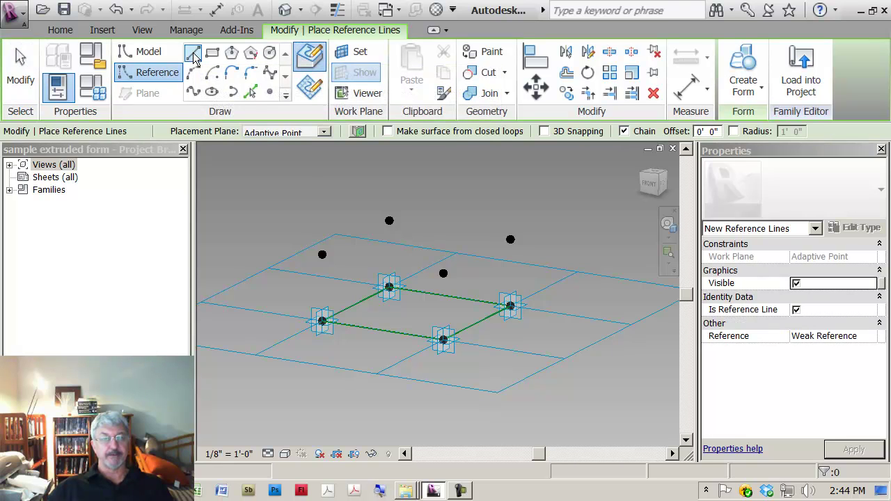
{"action": "left_click", "coordinate": [544, 131]}
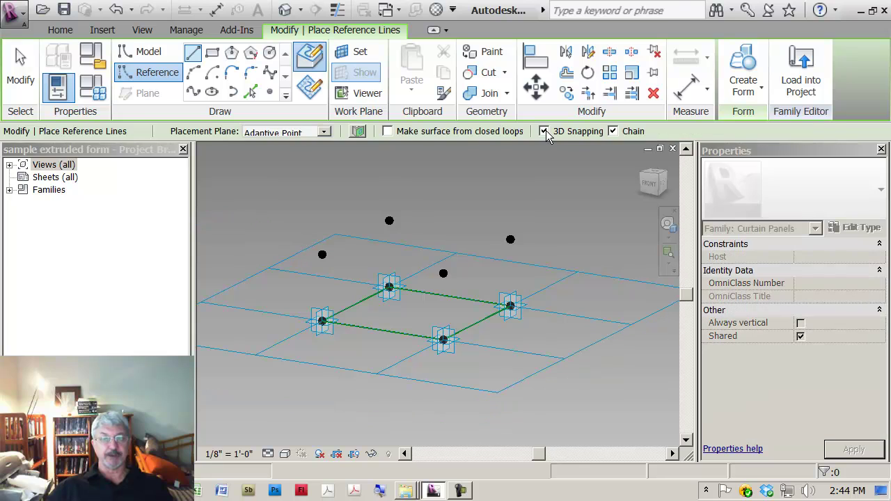
{"action": "left_click", "coordinate": [322, 254]}
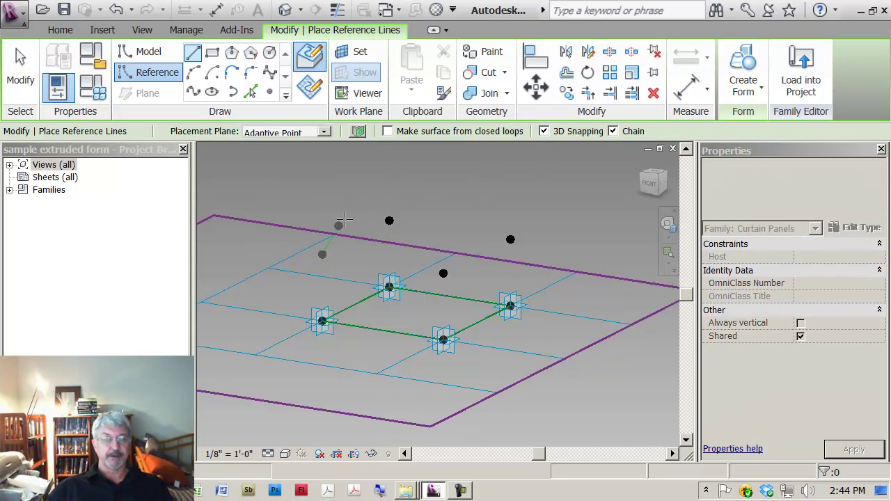
{"action": "left_click", "coordinate": [389, 220]}
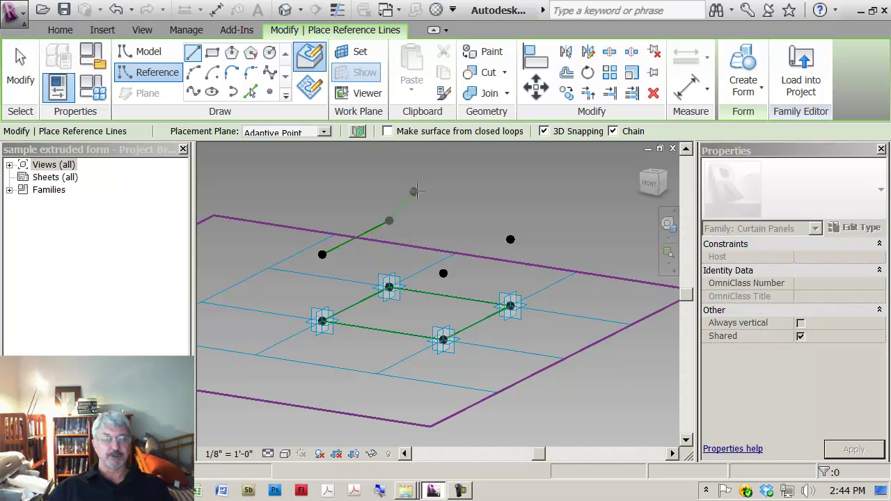
{"action": "left_click", "coordinate": [510, 239]}
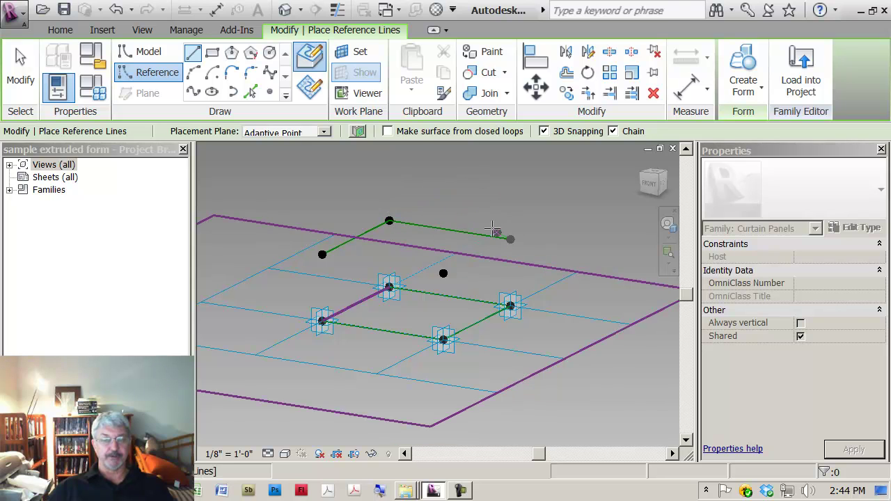
{"action": "left_click", "coordinate": [443, 273]}
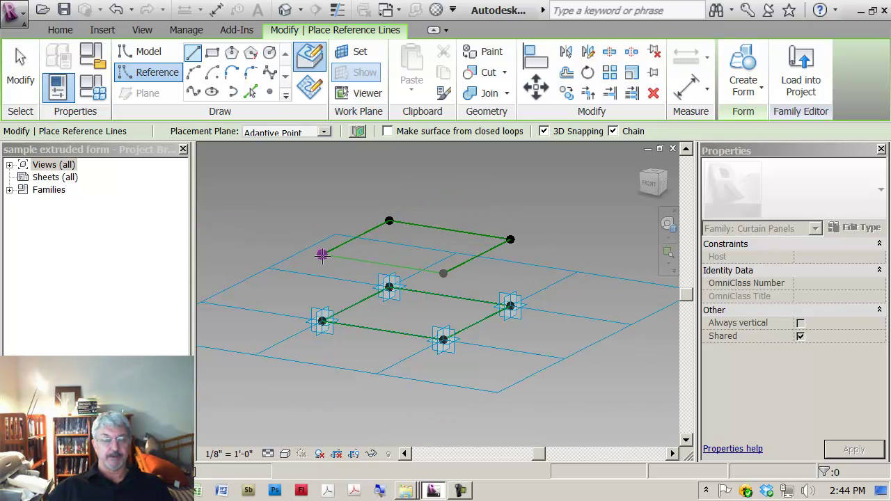
{"action": "left_click", "coordinate": [322, 254]}
{"action": "key", "text": "Escape"}
{"action": "key", "text": "Escape"}
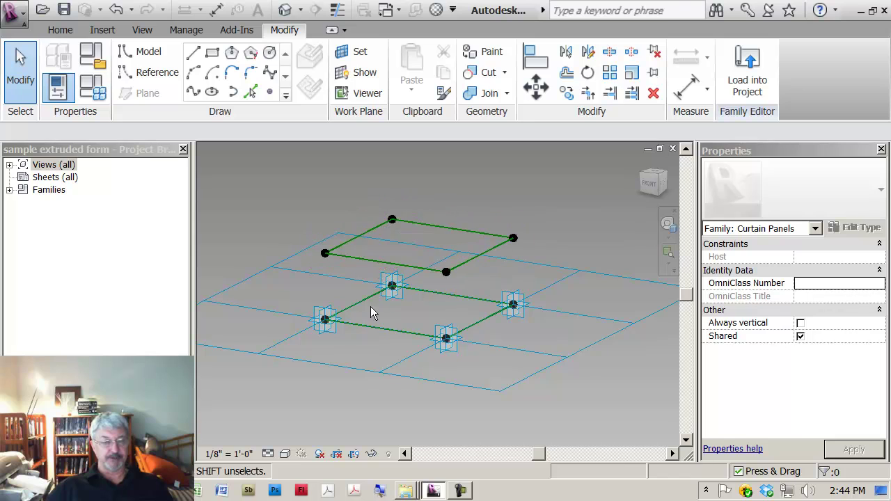
- Test the rig by dragging the lower-left adaptive point upward, then undo the move
{"action": "left_click", "coordinate": [322, 337]}
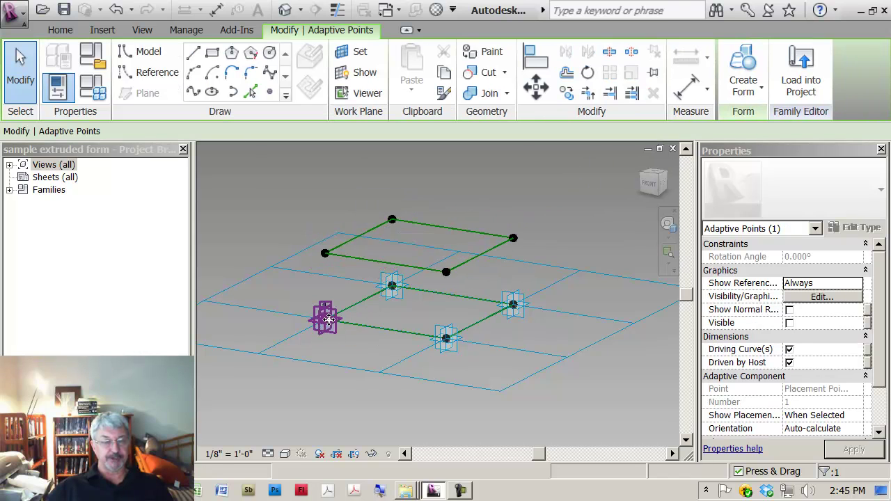
{"action": "left_click_drag", "start_coordinate": [322, 337], "coordinate": [321, 277]}
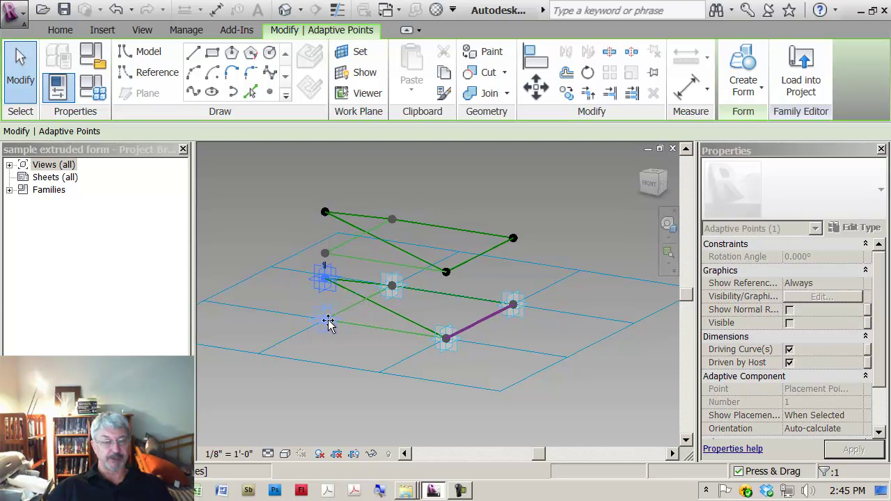
{"action": "key", "text": "ctrl+z"}
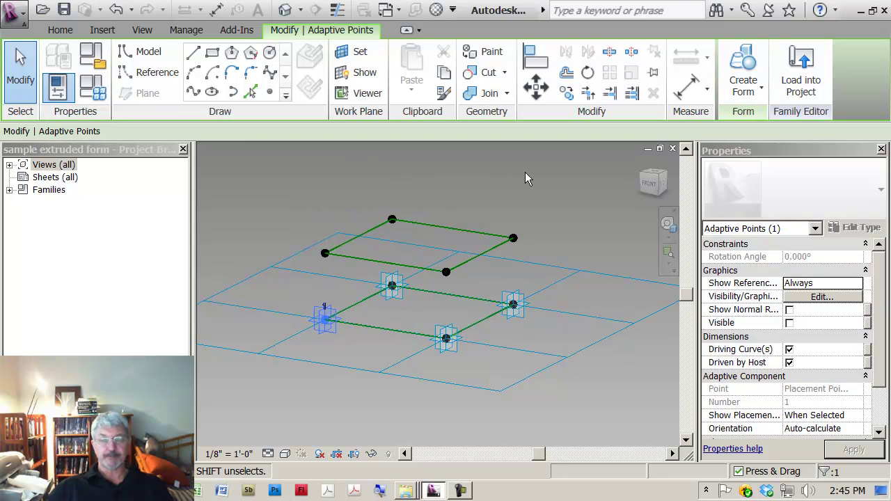
- Raise the model in the view and select adaptive point 3 to review its properties
{"action": "middle_click_drag", "start_coordinate": [540, 179], "coordinate": [541, 166]}
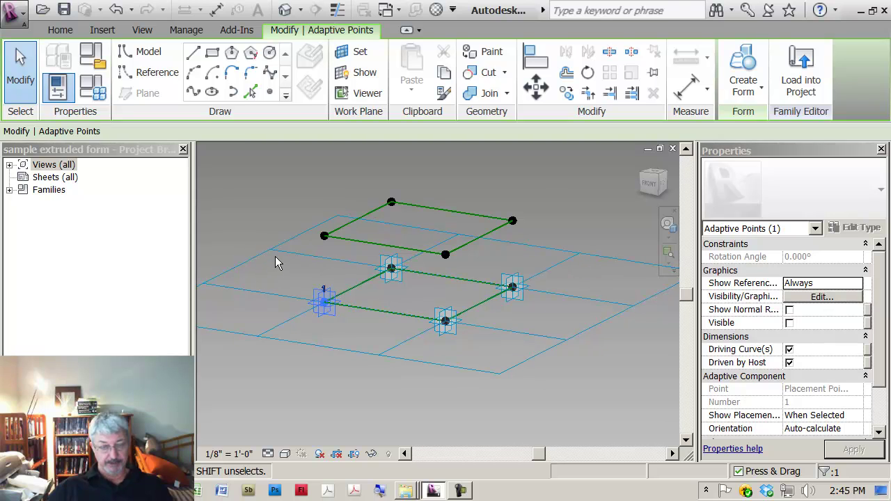
{"action": "left_click", "coordinate": [553, 207]}
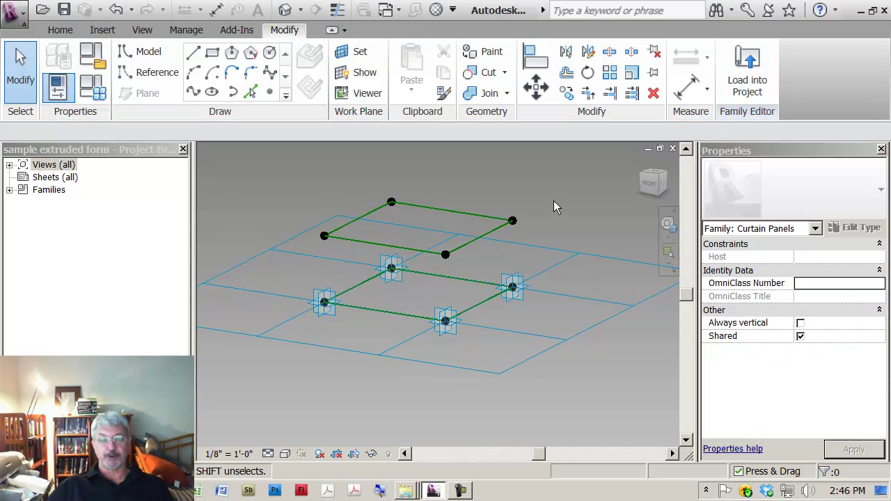
{"action": "left_click", "coordinate": [523, 303]}
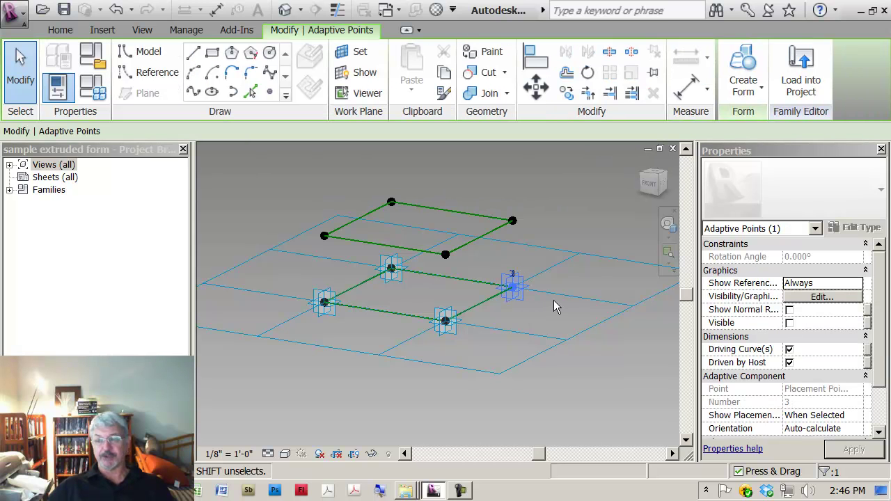
{"action": "scroll", "coordinate": [881, 315], "scroll_direction": "down", "scroll_amount": 3}
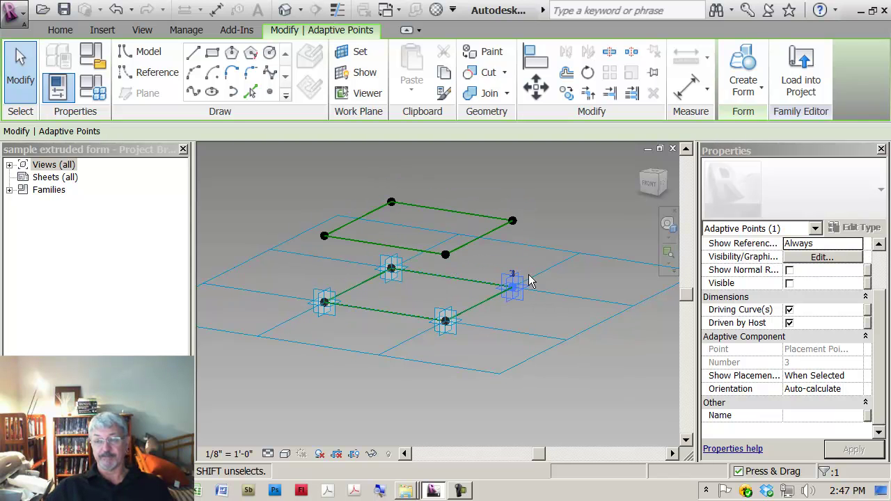
- Create a Solid Form box from the selected upper and lower reference-line rectangles
{"action": "left_click", "coordinate": [613, 384]}
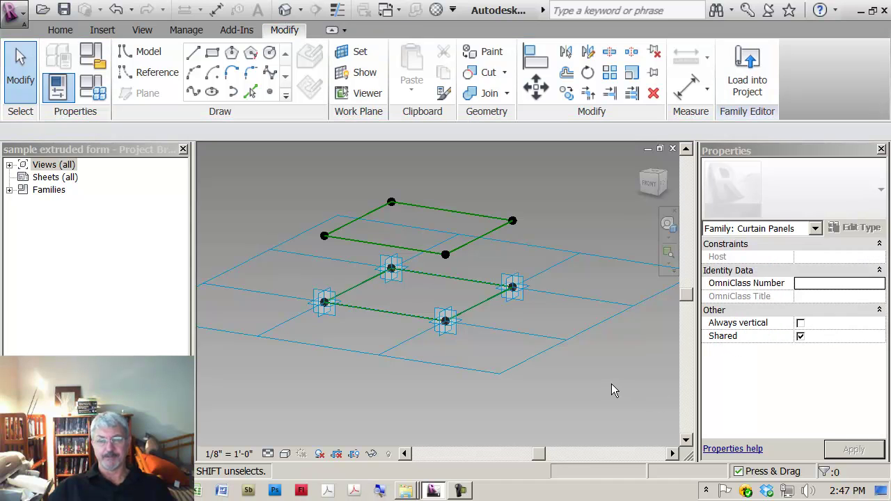
{"action": "left_click", "coordinate": [462, 209]}
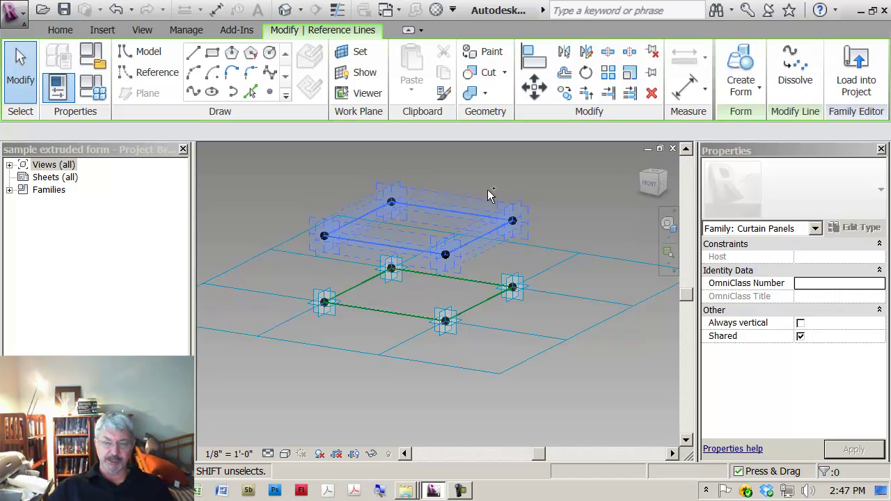
{"action": "left_click", "coordinate": [480, 278], "text": "ctrl"}
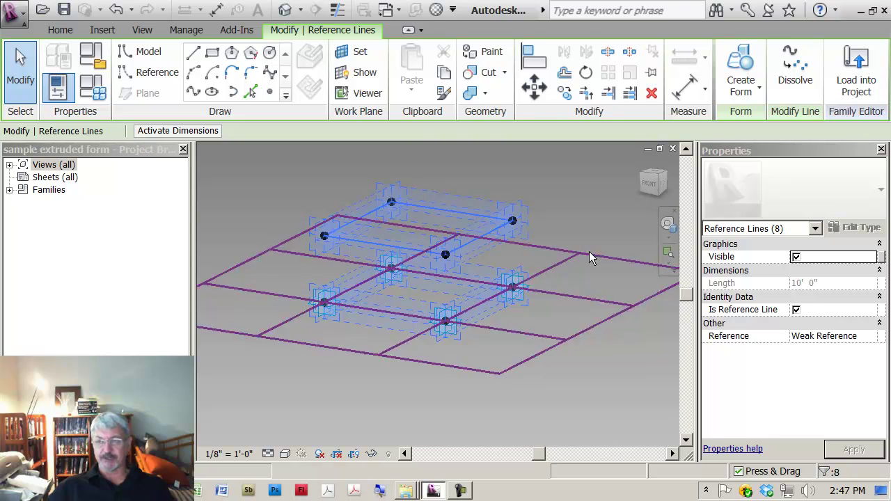
{"action": "left_click", "coordinate": [740, 109]}
{"action": "left_click", "coordinate": [733, 122]}
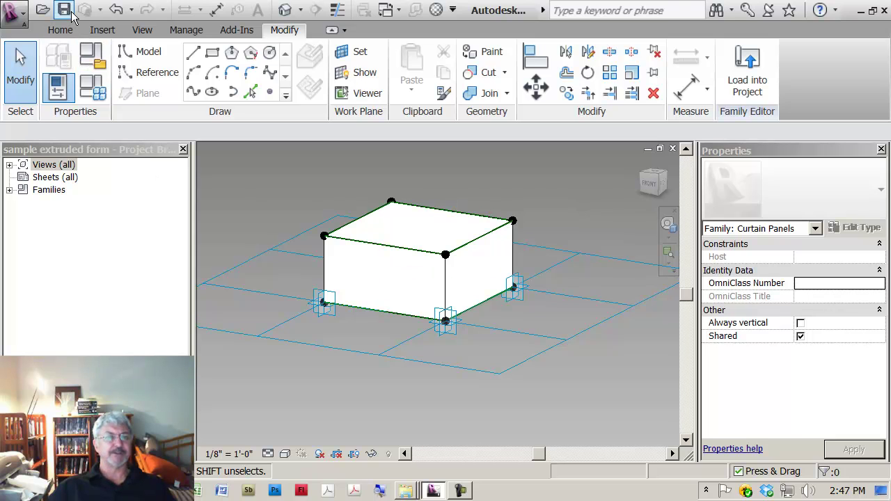
- Save the family as 'sample rigged form.rfa' by changing 'extruded' to 'rigged' in the file name
{"action": "left_click", "coordinate": [23, 18]}
{"action": "mouse_move", "coordinate": [94, 192]}
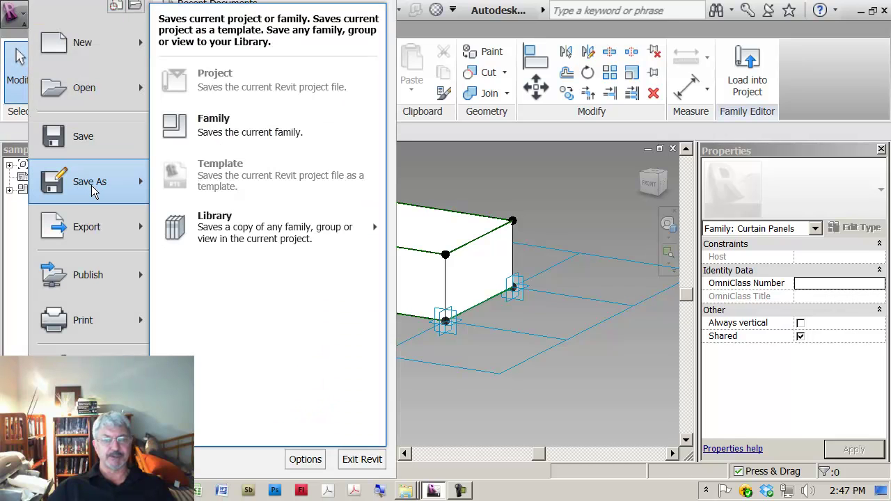
{"action": "left_click", "coordinate": [200, 133]}
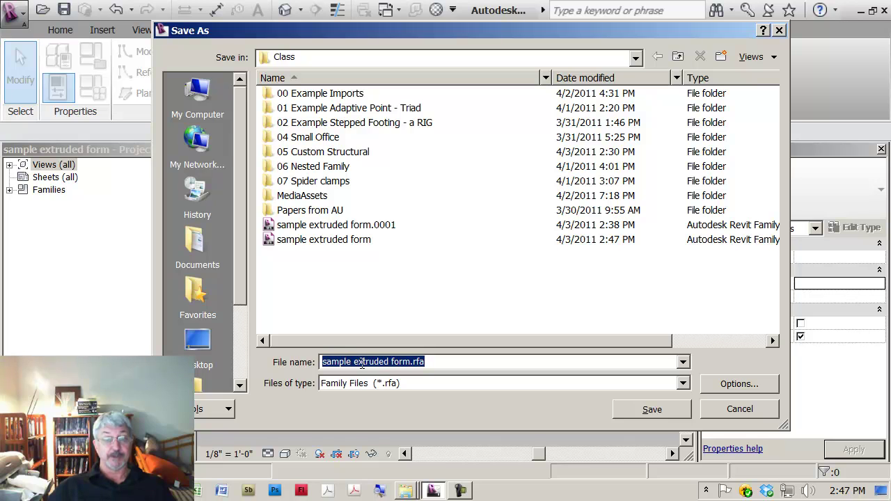
{"action": "left_click", "coordinate": [424, 363]}
{"action": "key", "text": "Left"}
{"action": "key", "text": "Left"}
{"action": "key", "text": "Left"}
{"action": "key", "text": "Left"}
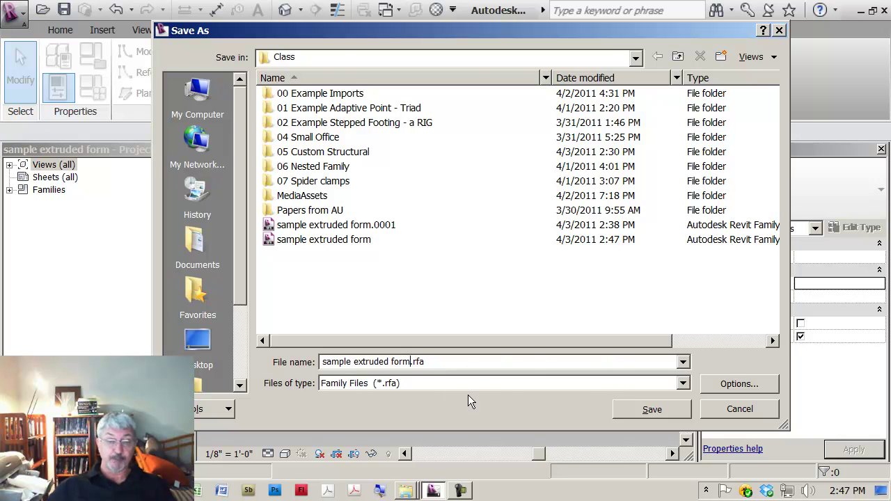
{"action": "left_click", "coordinate": [388, 362]}
{"action": "key", "text": "BackSpace"}
{"action": "key", "text": "BackSpace"}
{"action": "key", "text": "BackSpace"}
{"action": "key", "text": "BackSpace"}
{"action": "key", "text": "BackSpace"}
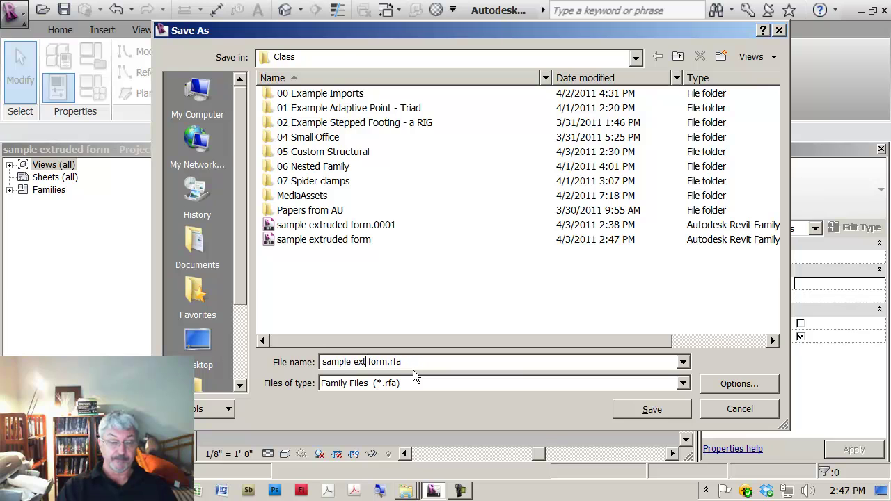
{"action": "key", "text": "BackSpace"}
{"action": "key", "text": "BackSpace"}
{"action": "key", "text": "BackSpace"}
{"action": "type", "text": "ri"}
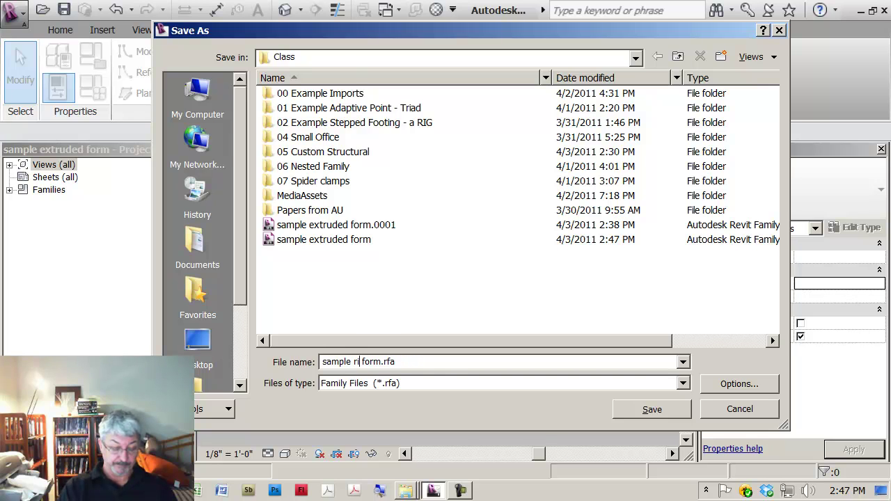
{"action": "type", "text": "gged"}
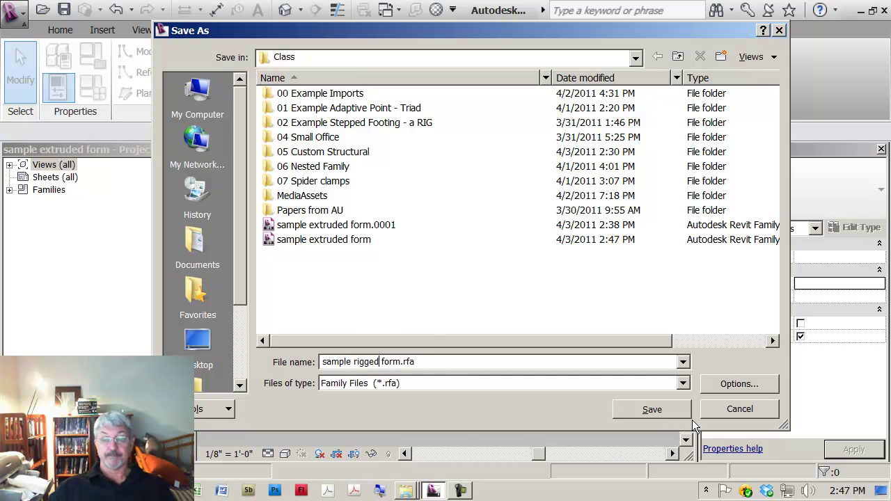
{"action": "left_click", "coordinate": [652, 409]}
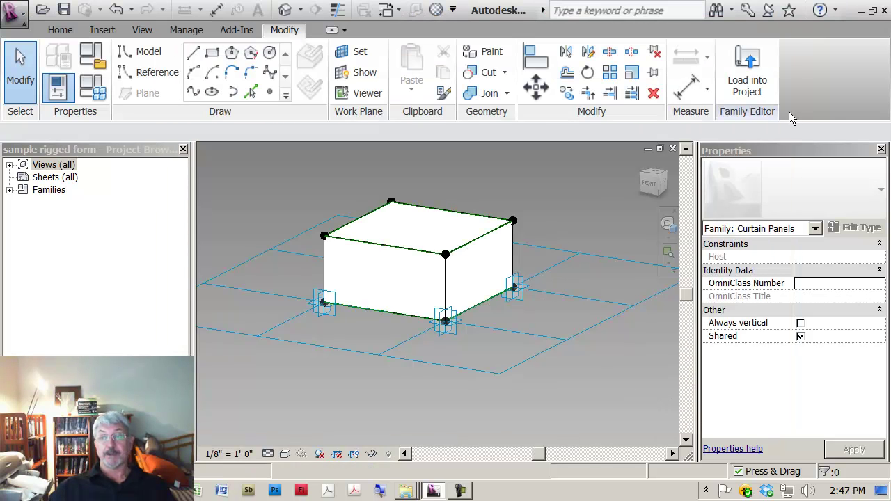
- Load the family into the project and switch the curved divided surface's panels to 'sample rigged form'
{"action": "left_click", "coordinate": [746, 85]}
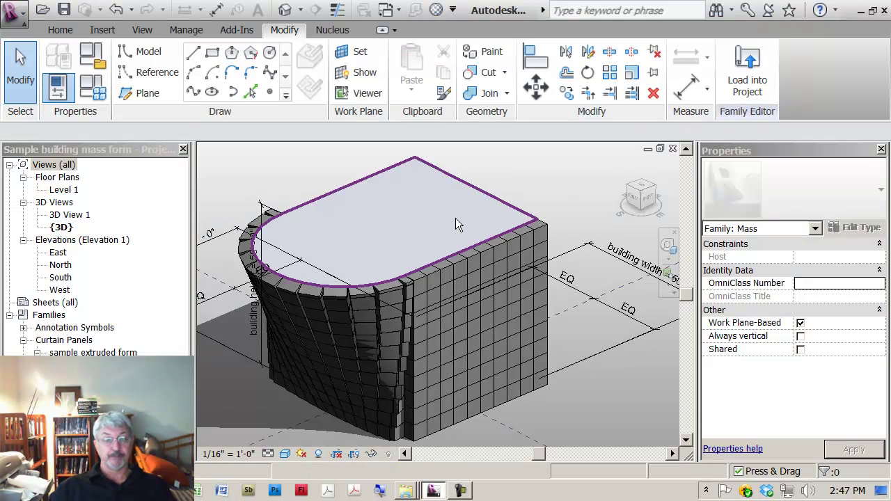
{"action": "scroll", "coordinate": [240, 352], "scroll_direction": "up", "scroll_amount": 5}
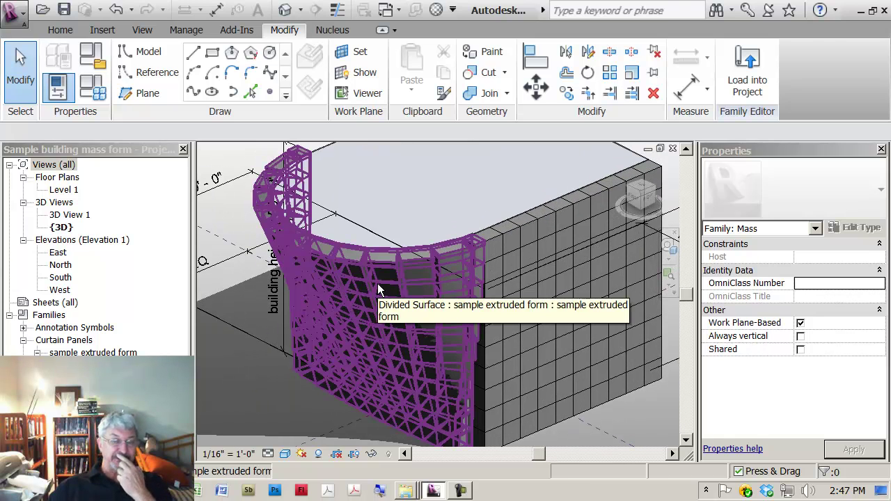
{"action": "left_click", "coordinate": [378, 284]}
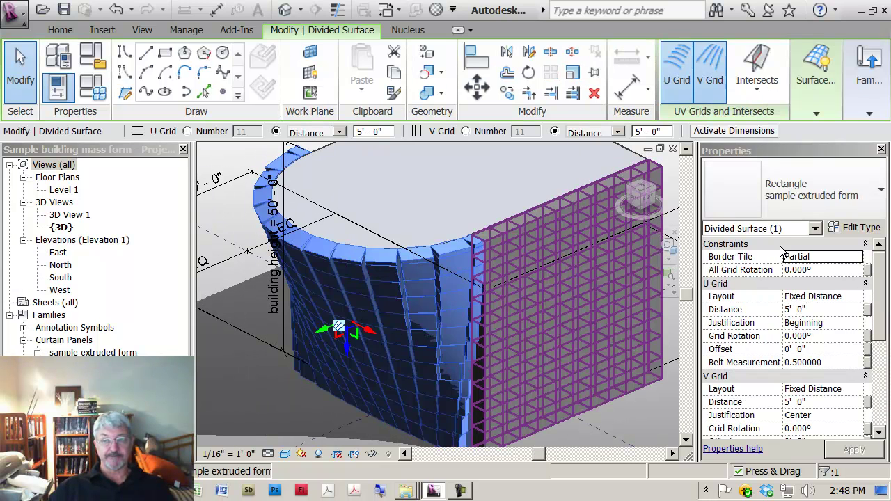
{"action": "left_click", "coordinate": [879, 190]}
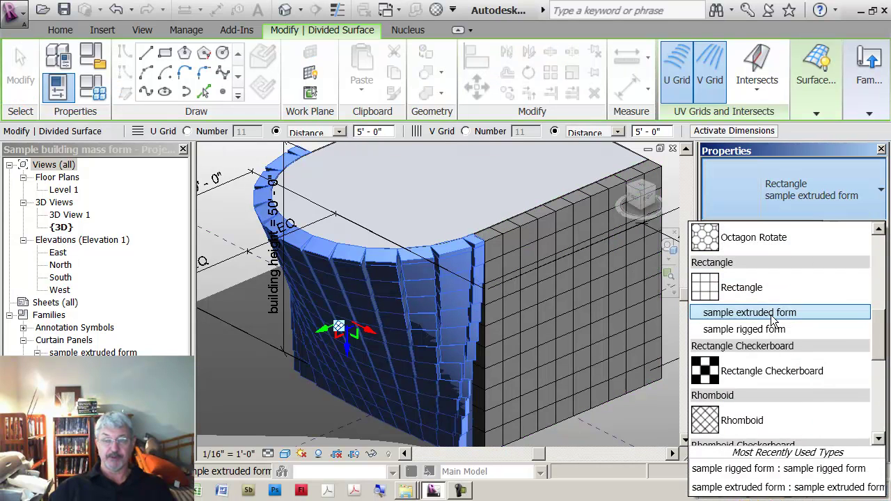
{"action": "left_click", "coordinate": [752, 334]}
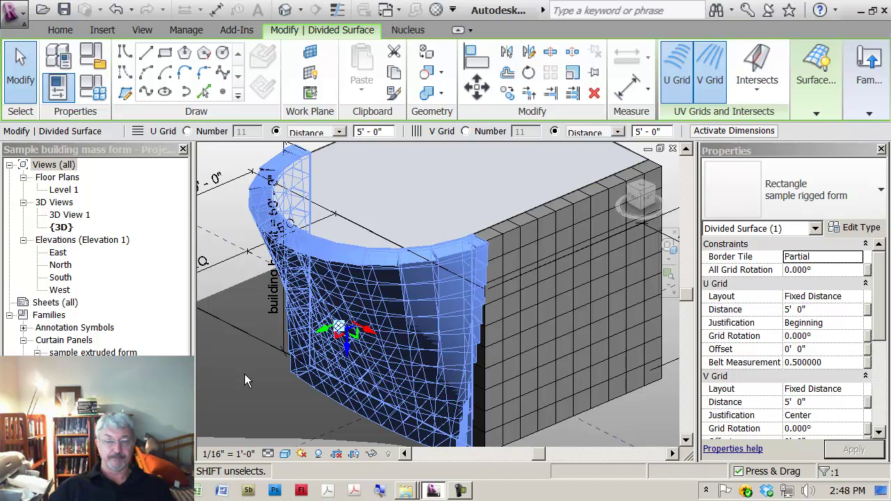
{"action": "left_click", "coordinate": [245, 373]}
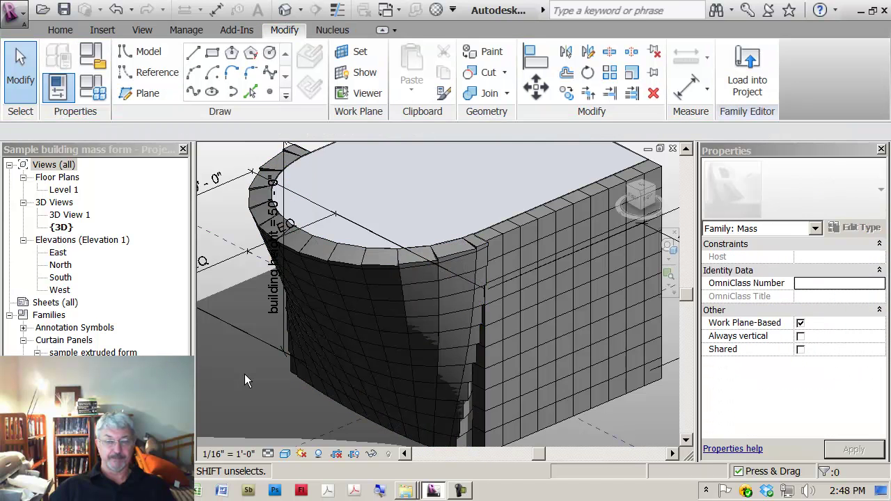
{"action": "scroll", "coordinate": [244, 373], "scroll_direction": "up", "scroll_amount": 5}
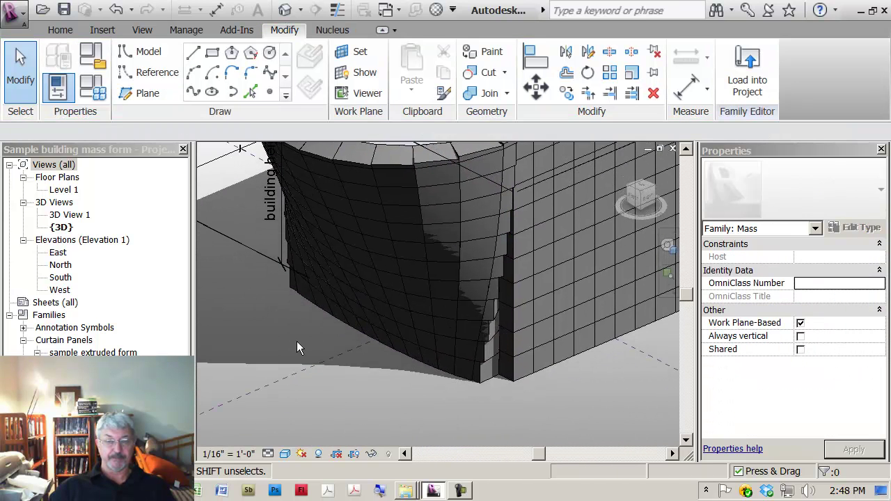
{"action": "scroll", "coordinate": [438, 223], "scroll_direction": "up", "scroll_amount": 4}
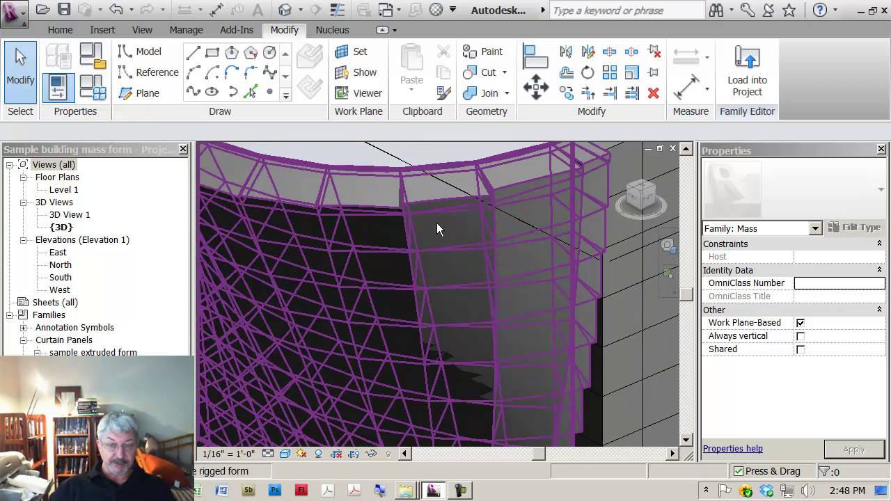
{"action": "scroll", "coordinate": [426, 298], "scroll_direction": "down", "scroll_amount": 2}
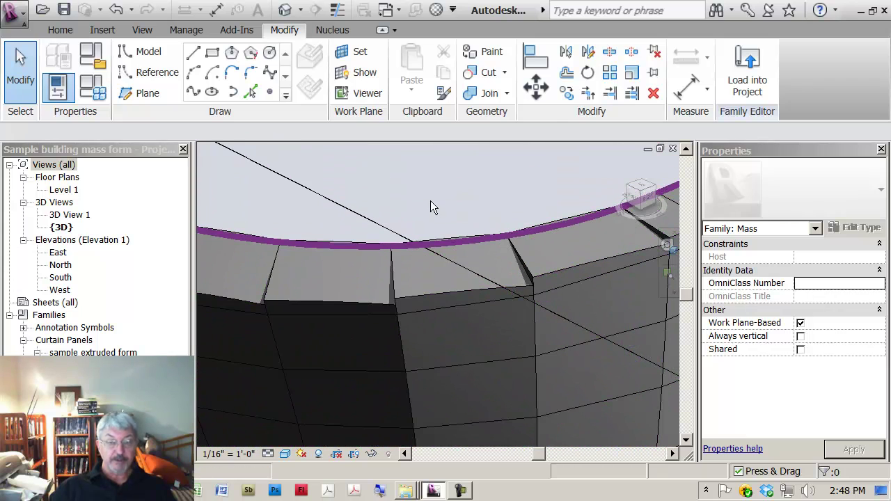